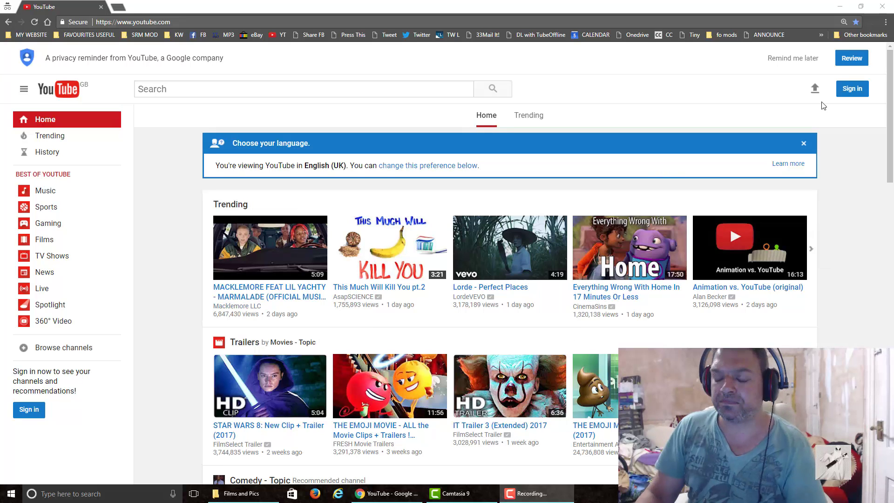
Sign in to YouTube with the saved Google account's email and password.
click(852, 89)
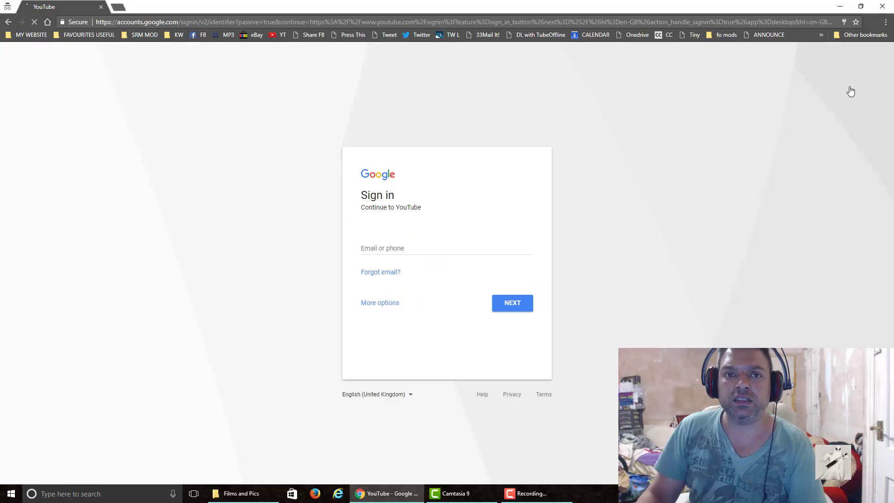
text(d)
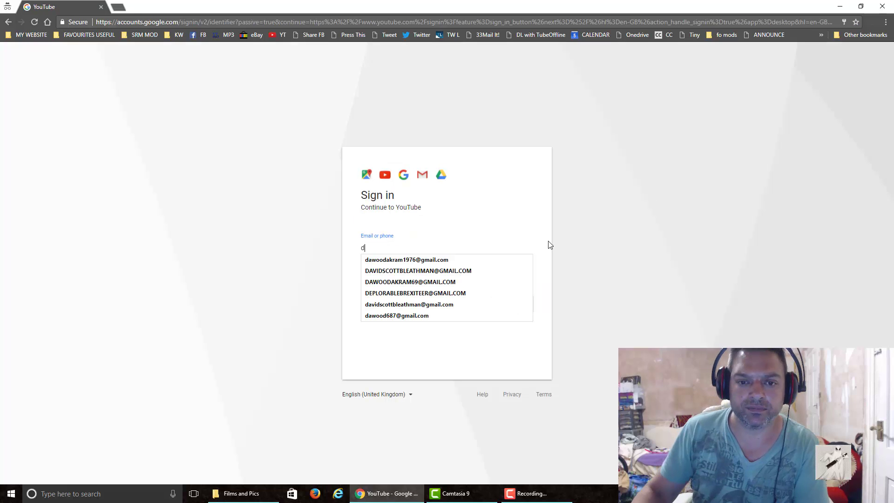
click(491, 305)
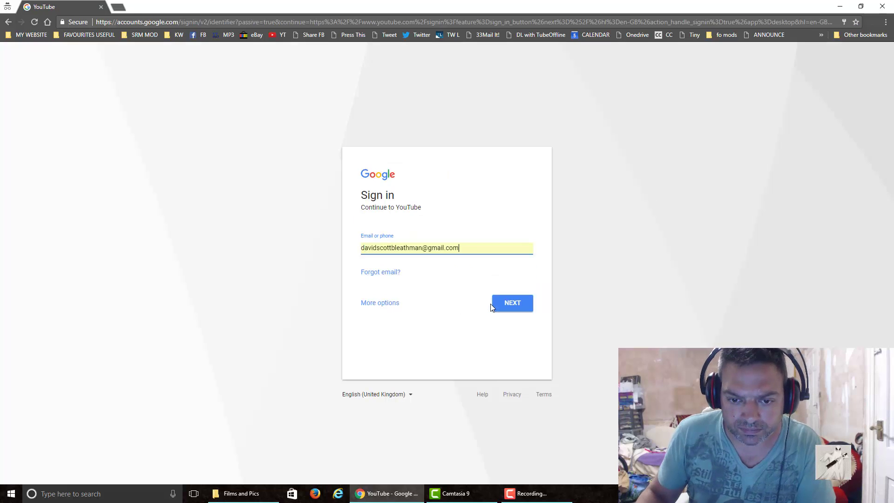
click(513, 301)
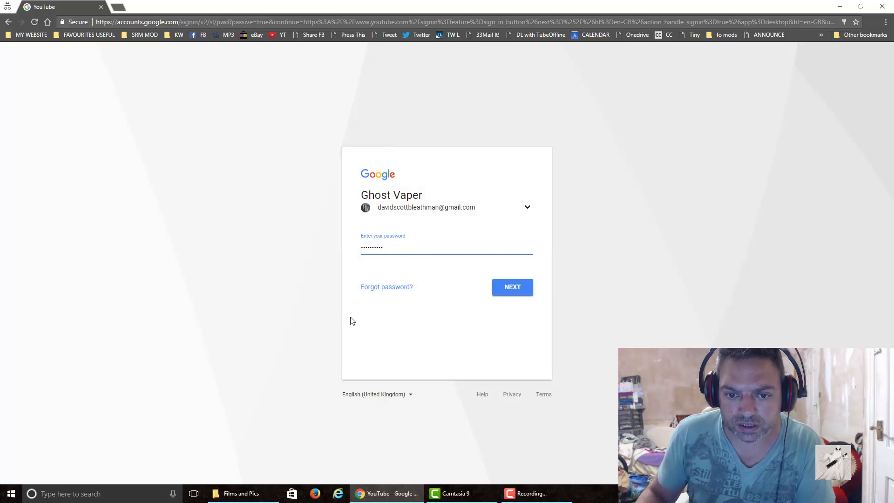
click(516, 285)
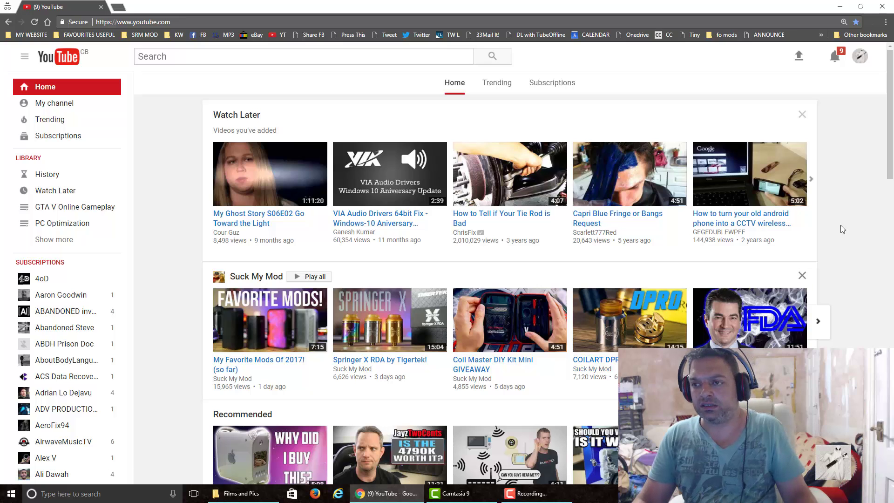
Open the Google account settings page, then launch Google Calendar from the Google apps grid.
click(859, 59)
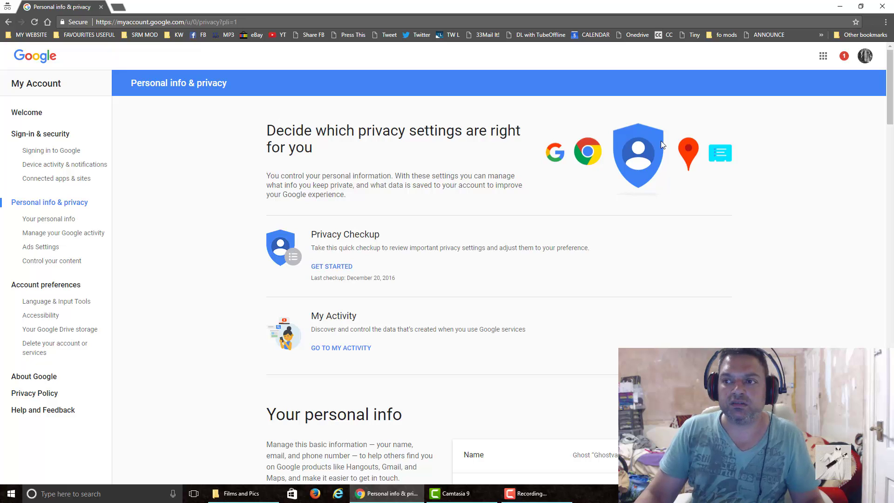
click(820, 61)
click(822, 61)
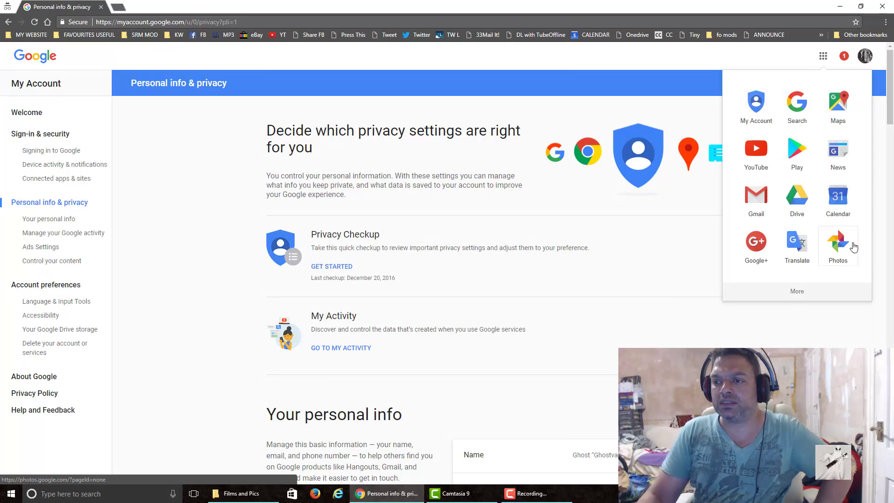
click(838, 200)
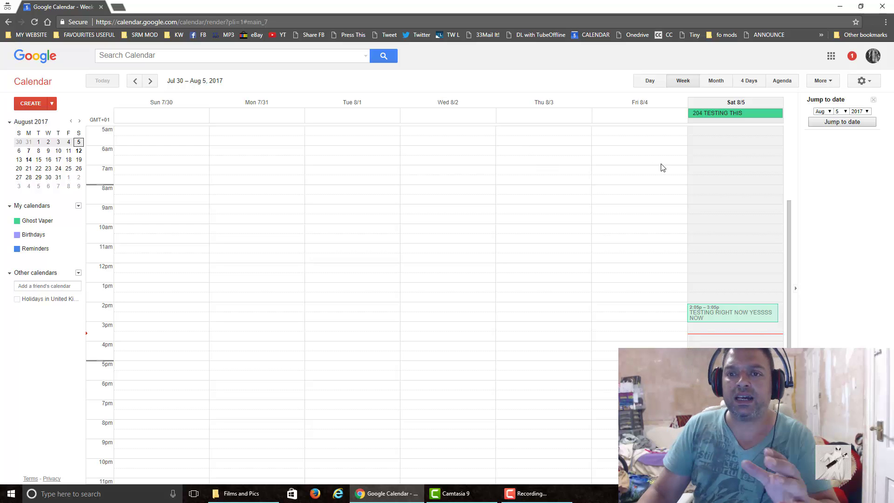
Show the profile popup to see which Google account is signed in.
click(873, 57)
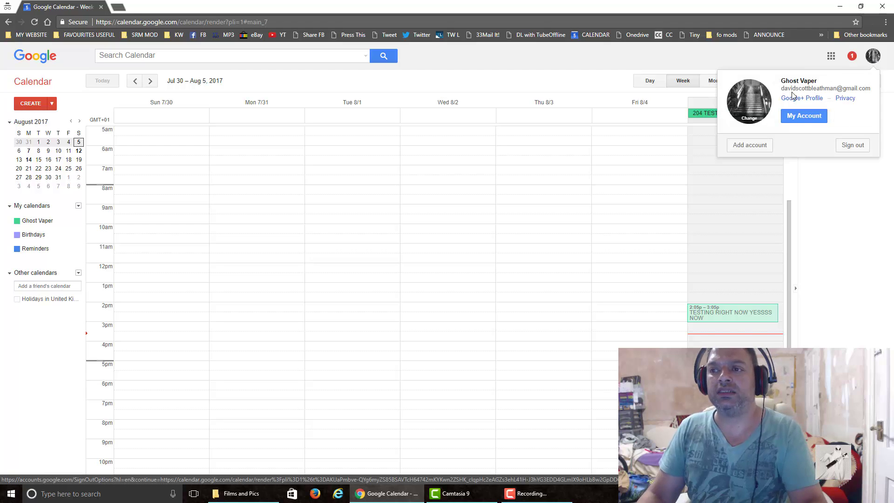
drag(805, 88, 856, 151)
Dismiss the account popup, returning to the Jul 30 – Aug 5 week view.
click(854, 178)
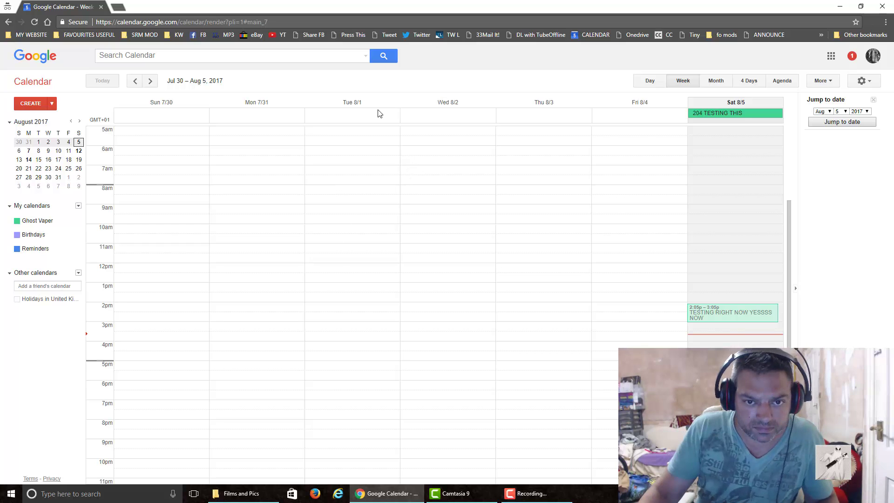
Quick-create a Tuesday Aug 1, 12:30–1:30pm event titled 'VIDEO TEST AT 12PM'.
click(362, 278)
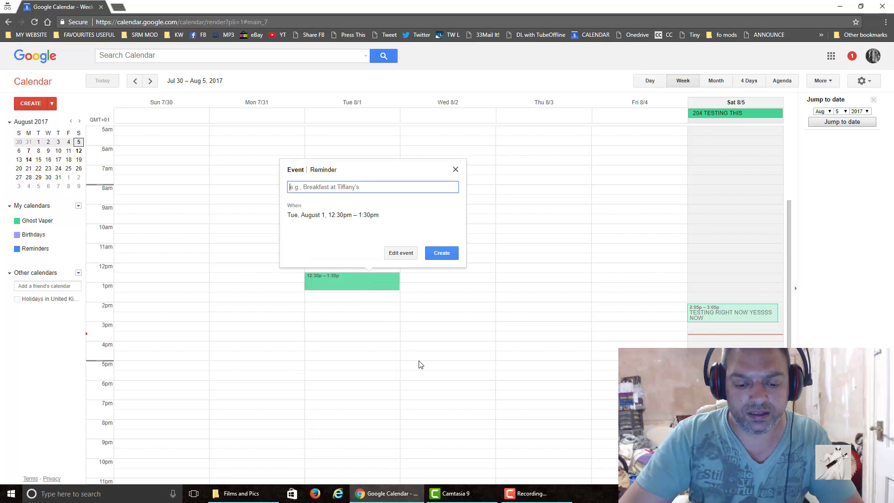
text(VIDEO TEST AT 12PM)
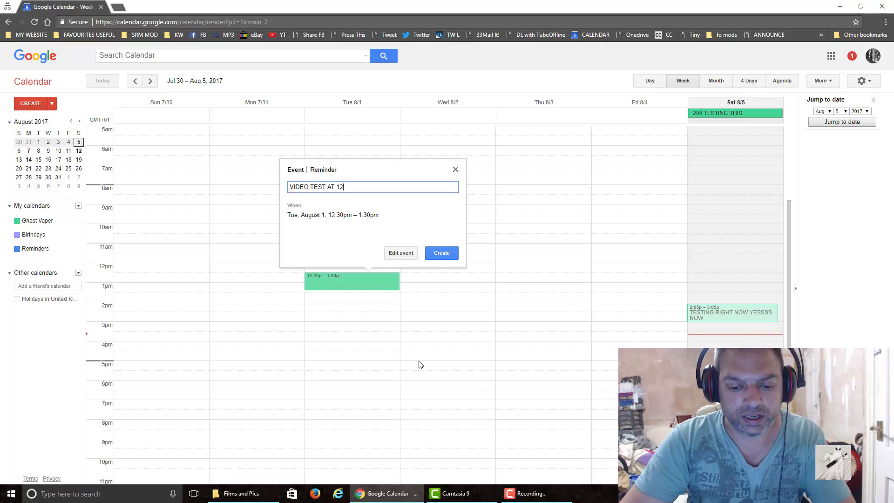
click(441, 254)
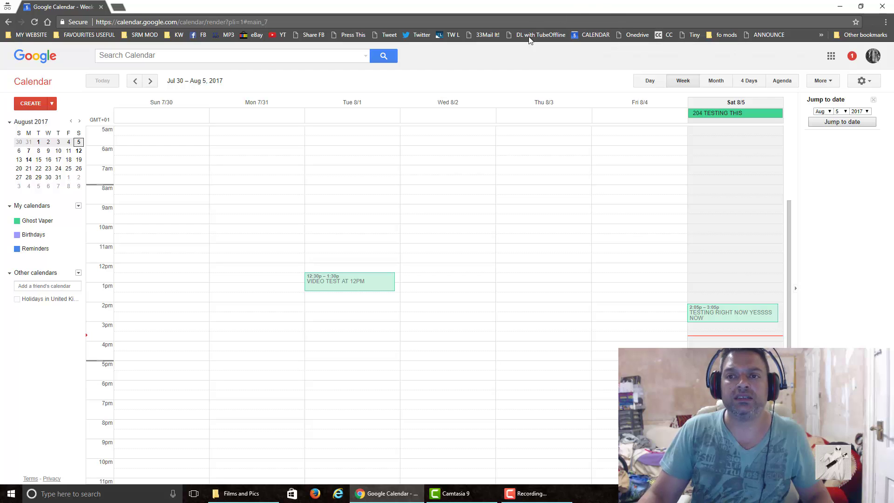
Switch through Day, Week, Month and 4 Days views, finishing in Agenda view.
click(591, 35)
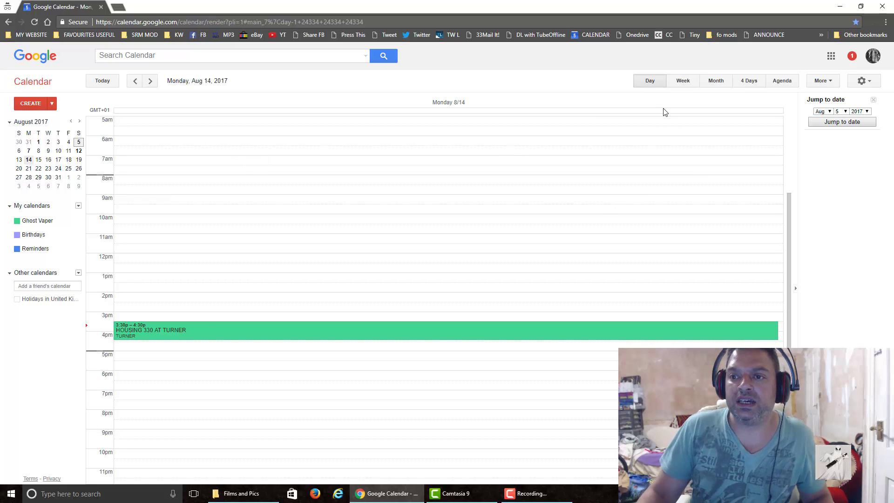
click(687, 81)
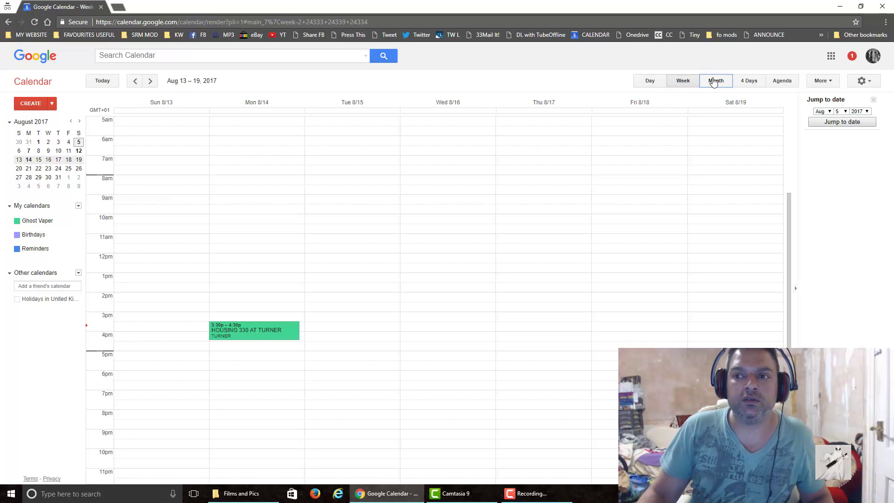
click(714, 81)
click(745, 84)
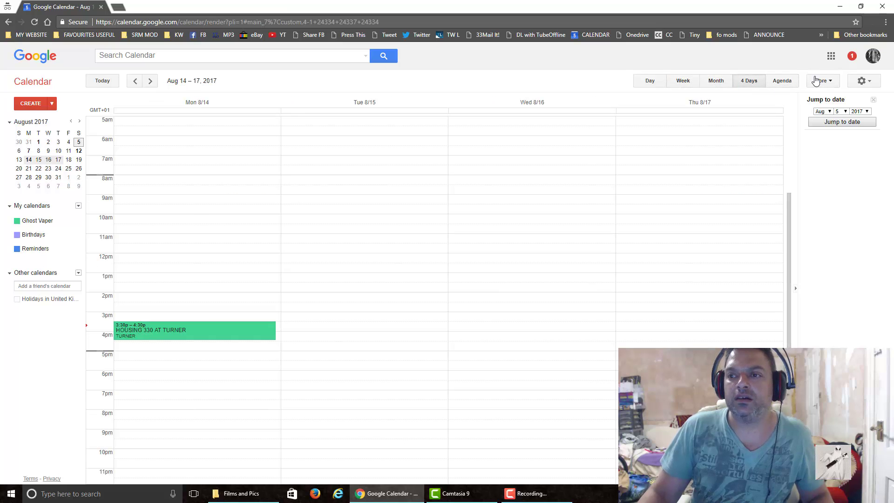
click(818, 82)
click(779, 87)
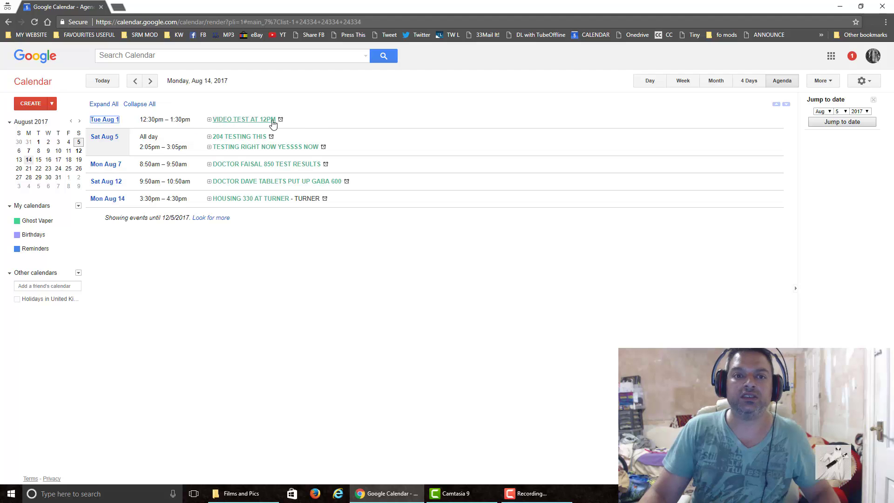
Delete the VIDEO TEST AT 12PM, 204 TESTING THIS and TESTING RIGHT NOW YESSSS NOW events.
click(209, 122)
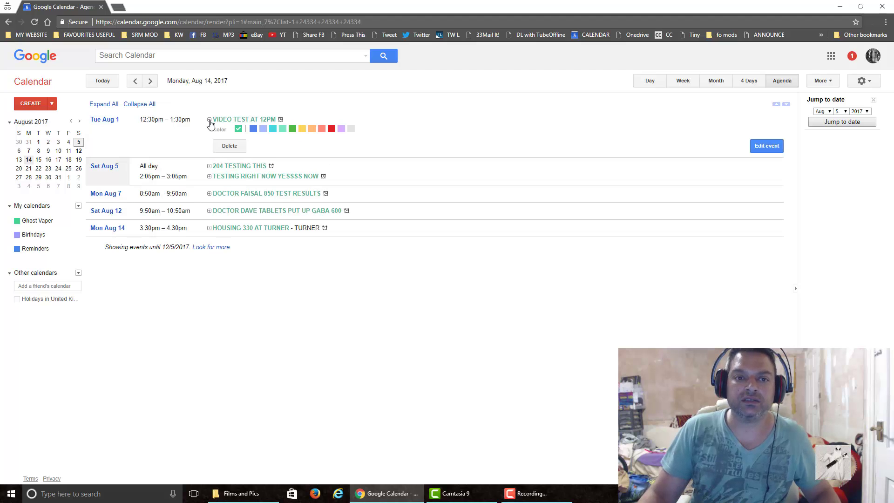
click(230, 146)
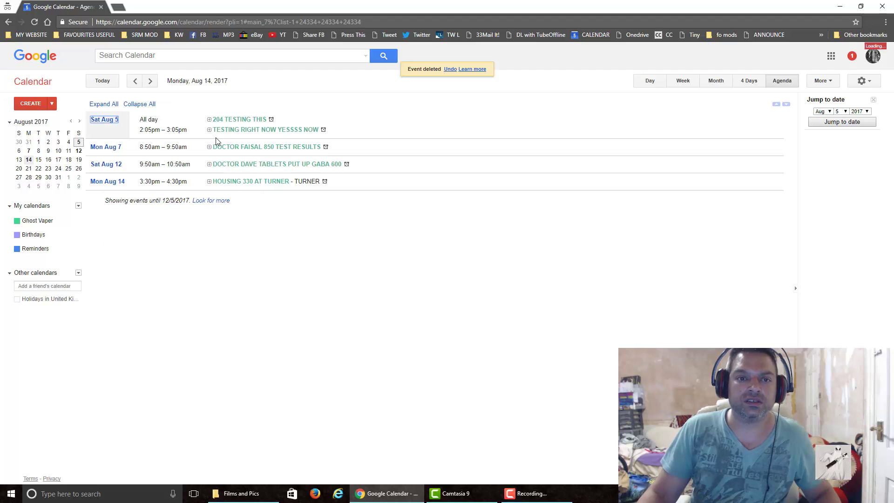
click(210, 122)
click(231, 144)
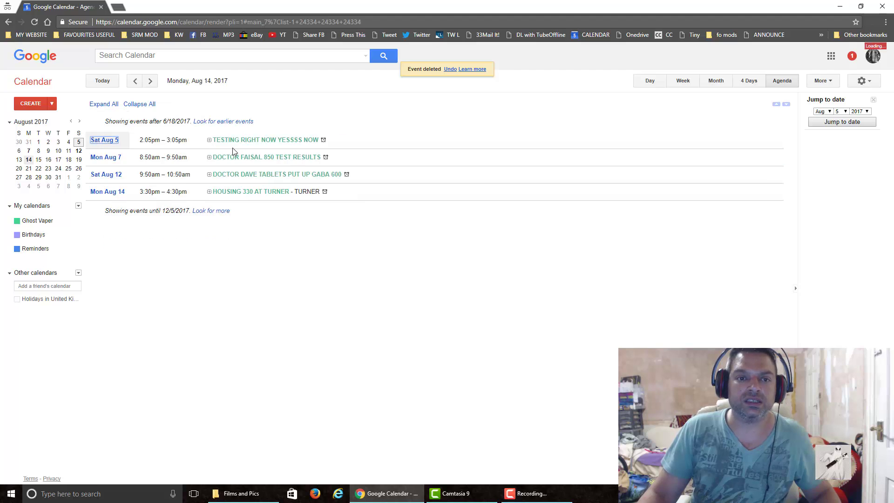
click(215, 140)
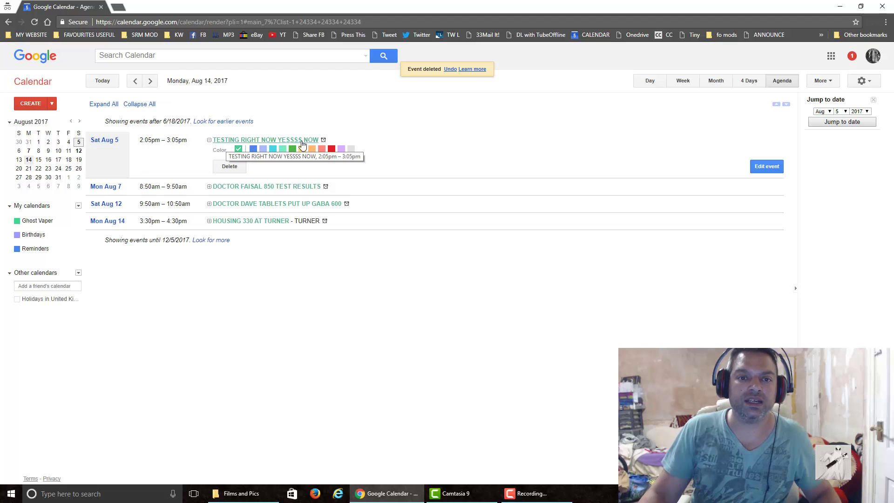
click(230, 166)
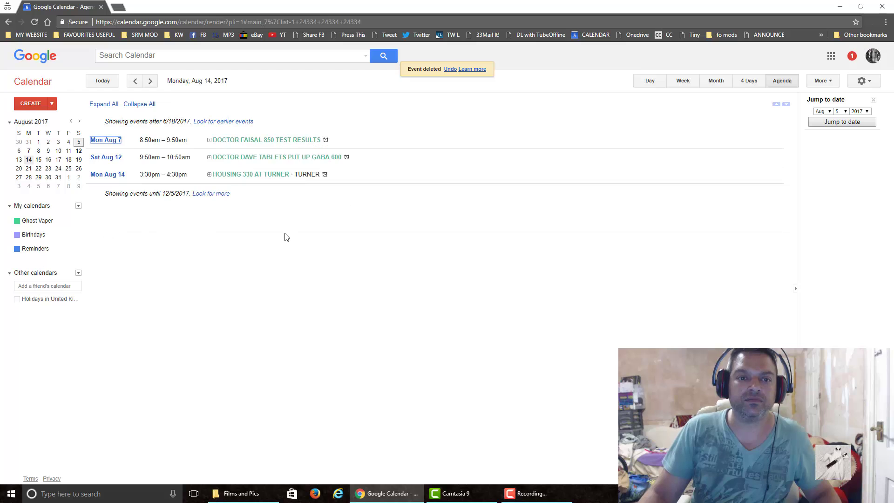